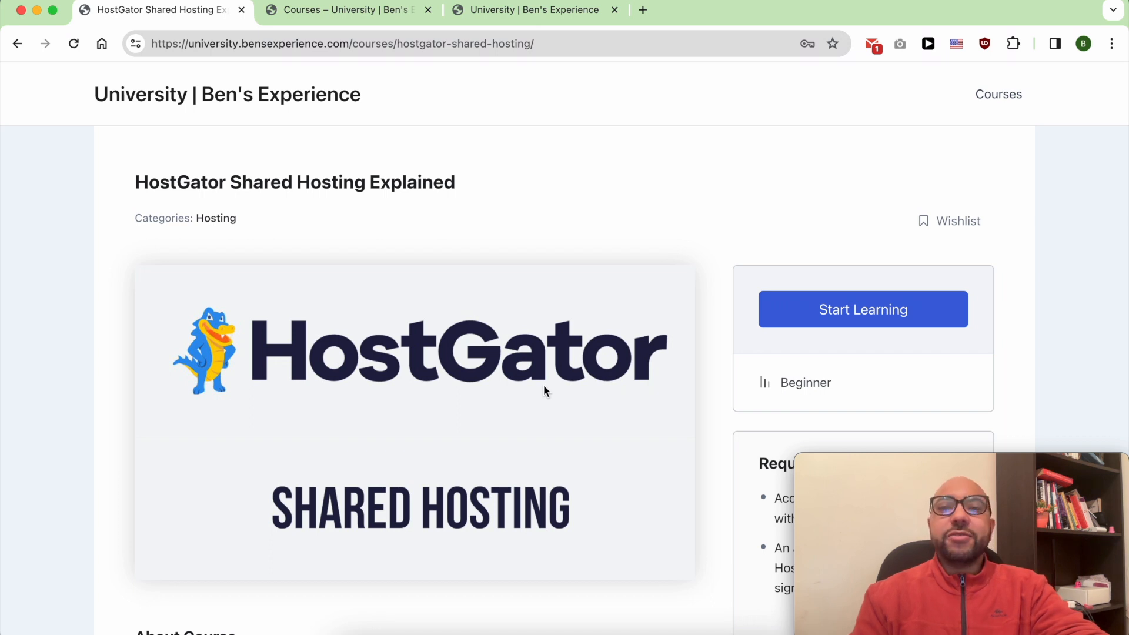
Step: Examine the sections of the HostGator Shared Hosting Explained course, then the list of available university courses
{"action": "scroll", "coordinate": [544, 387], "scroll_direction": "down", "scroll_amount": 10}
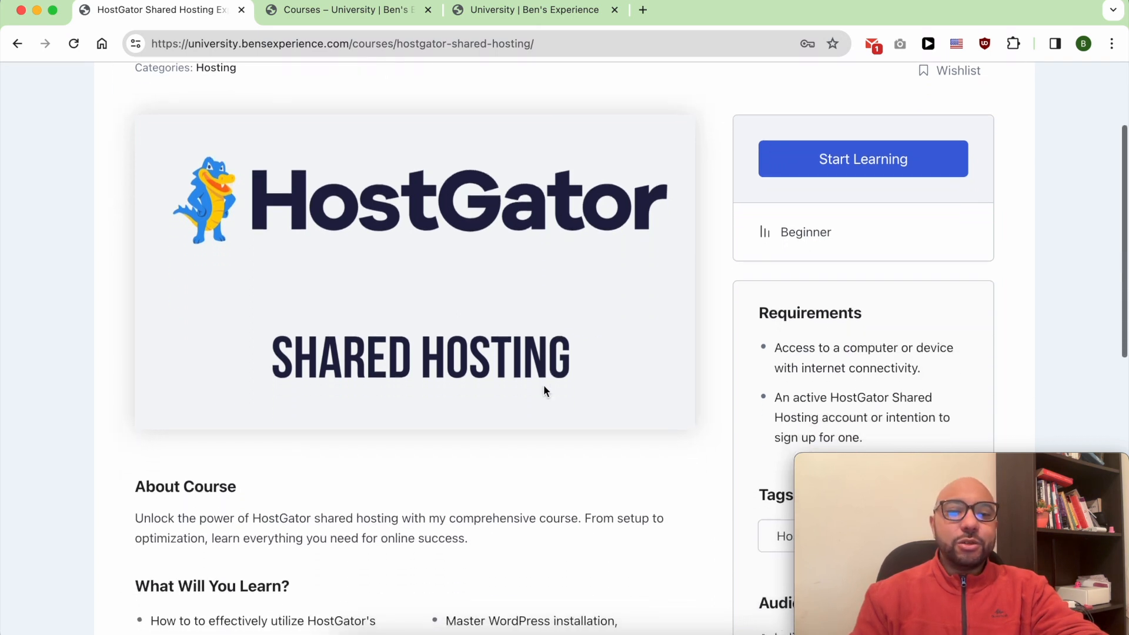
{"action": "scroll", "coordinate": [544, 387], "scroll_direction": "down", "scroll_amount": 5}
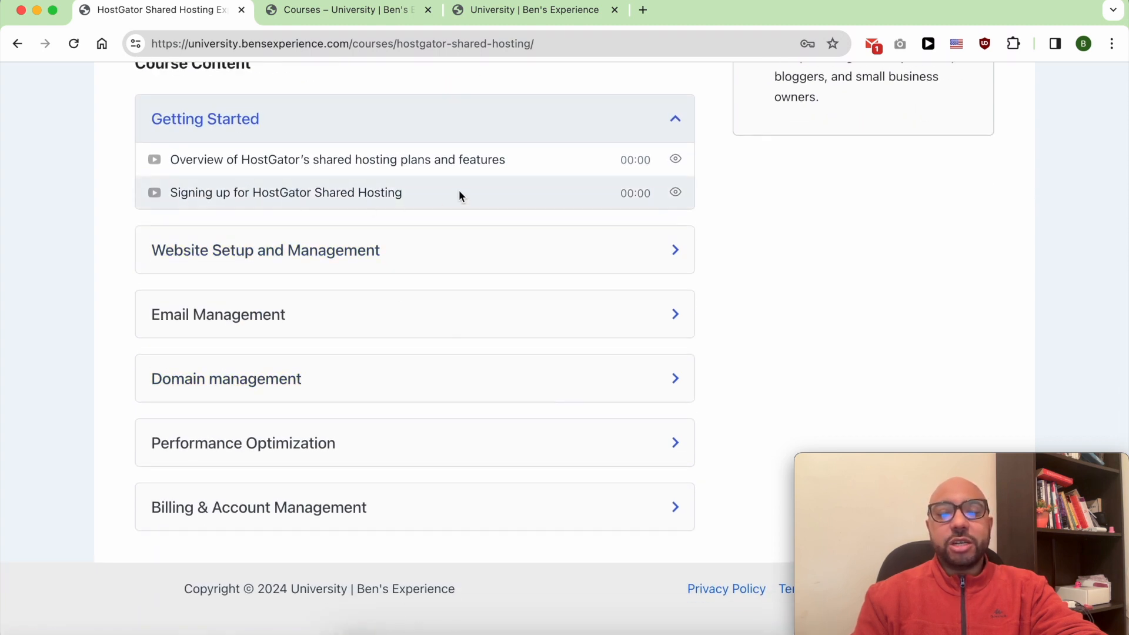
{"action": "left_click", "coordinate": [340, 251]}
{"action": "scroll", "coordinate": [340, 252], "scroll_direction": "down", "scroll_amount": 3}
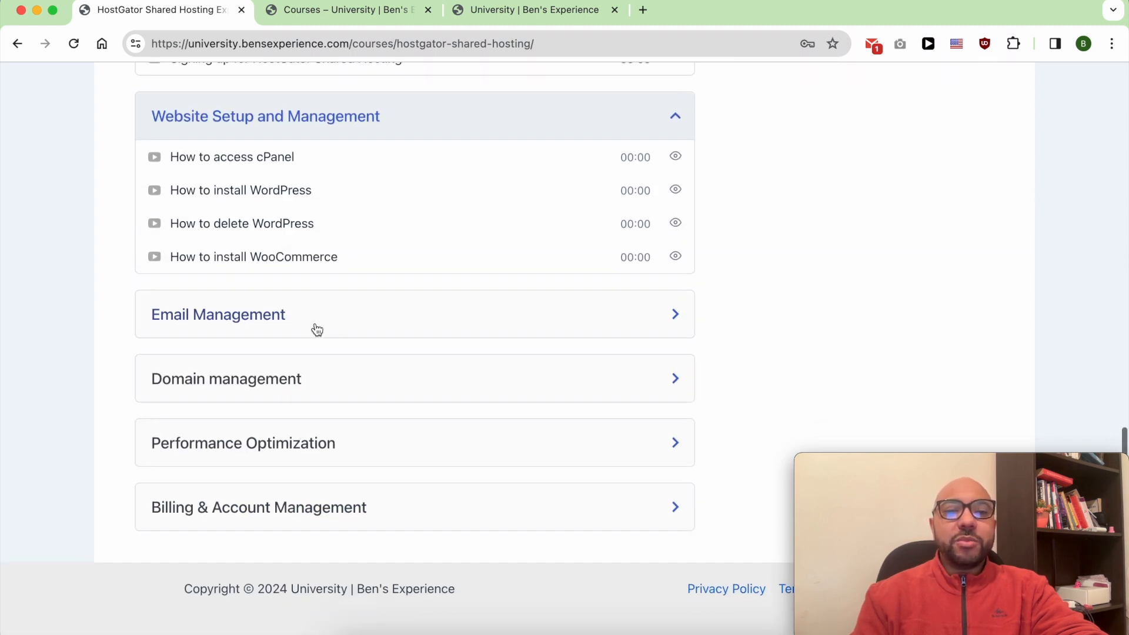
{"action": "left_click", "coordinate": [315, 328]}
{"action": "left_click", "coordinate": [280, 485]}
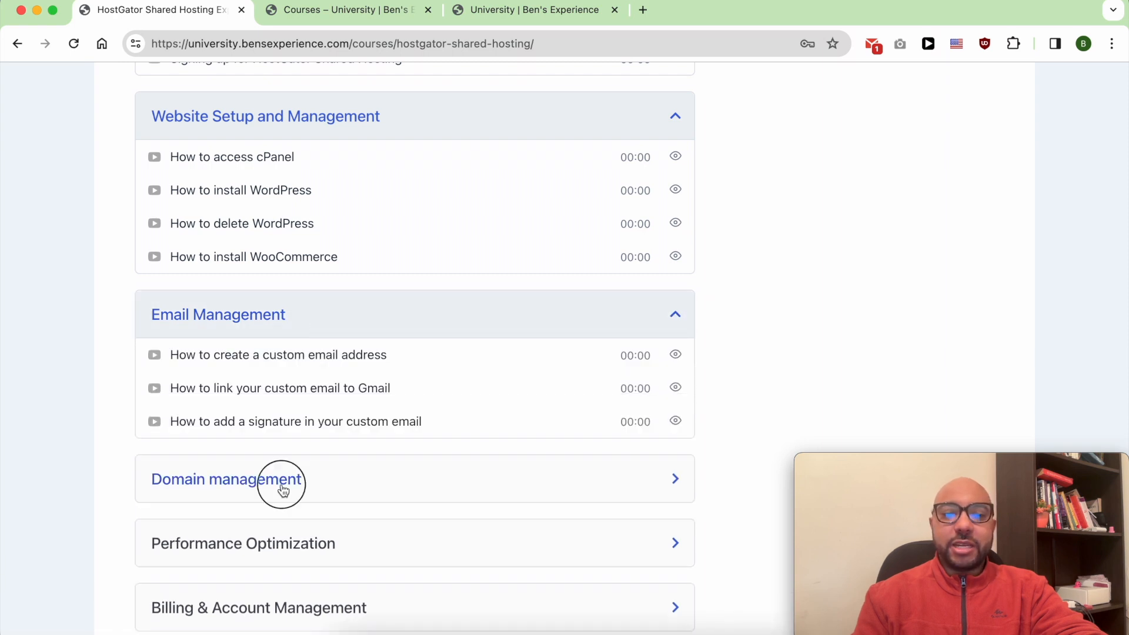
{"action": "scroll", "coordinate": [285, 492], "scroll_direction": "down", "scroll_amount": 4}
{"action": "left_click", "coordinate": [350, 468]}
{"action": "scroll", "coordinate": [353, 461], "scroll_direction": "down", "scroll_amount": 2}
{"action": "left_click", "coordinate": [351, 500]}
{"action": "scroll", "coordinate": [351, 503], "scroll_direction": "down", "scroll_amount": 3}
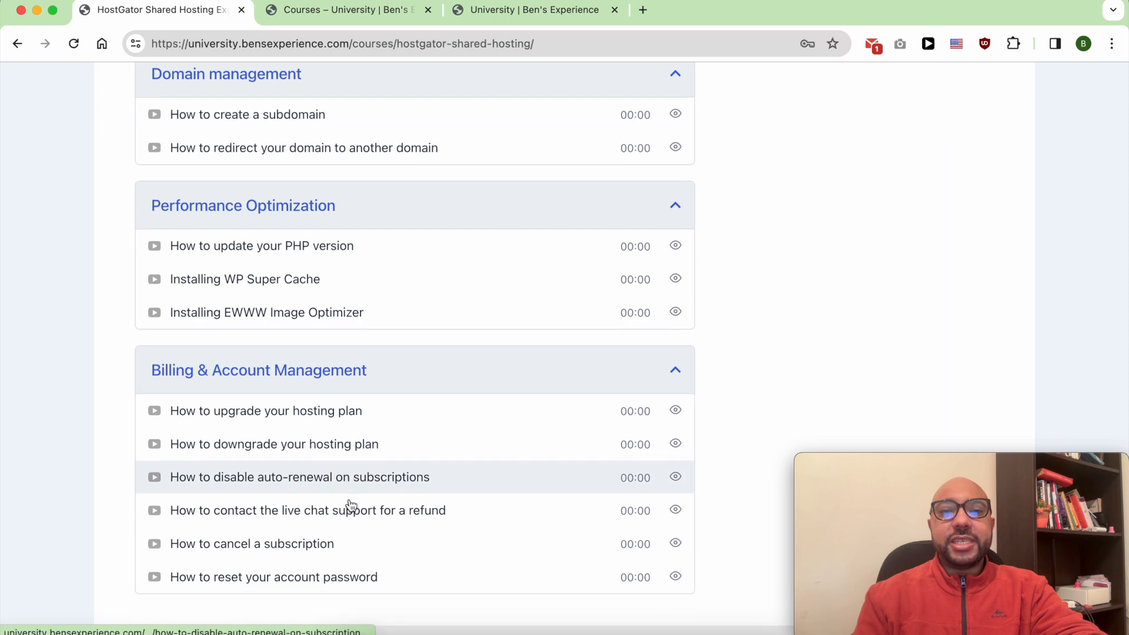
{"action": "scroll", "coordinate": [351, 504], "scroll_direction": "down", "scroll_amount": 2}
{"action": "left_click", "coordinate": [347, 17]}
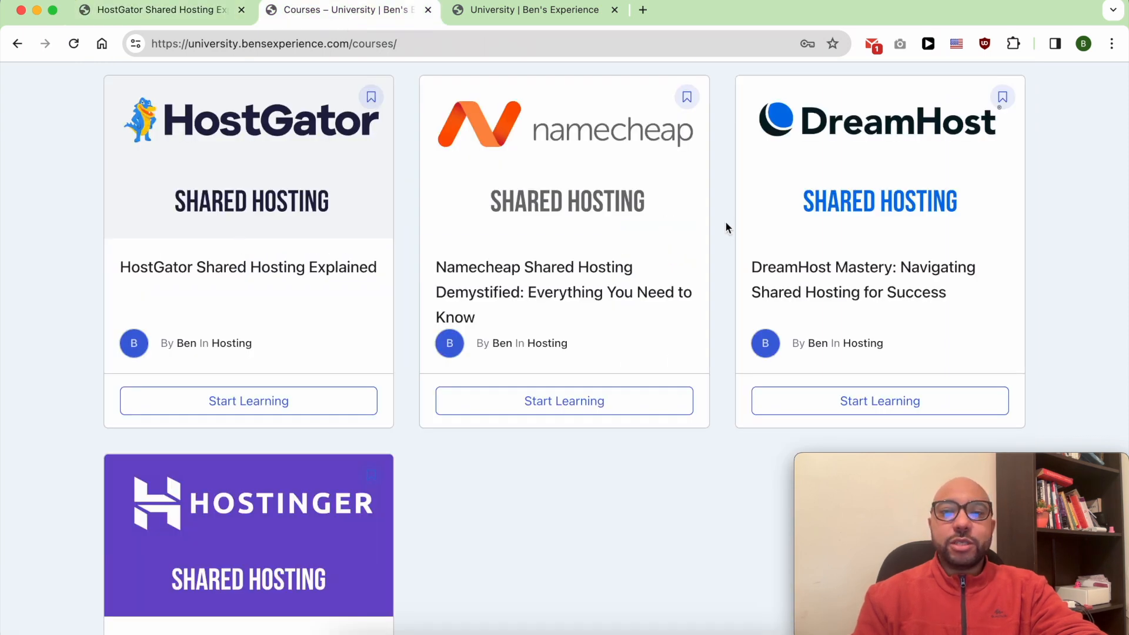
{"action": "left_click", "coordinate": [529, 9]}
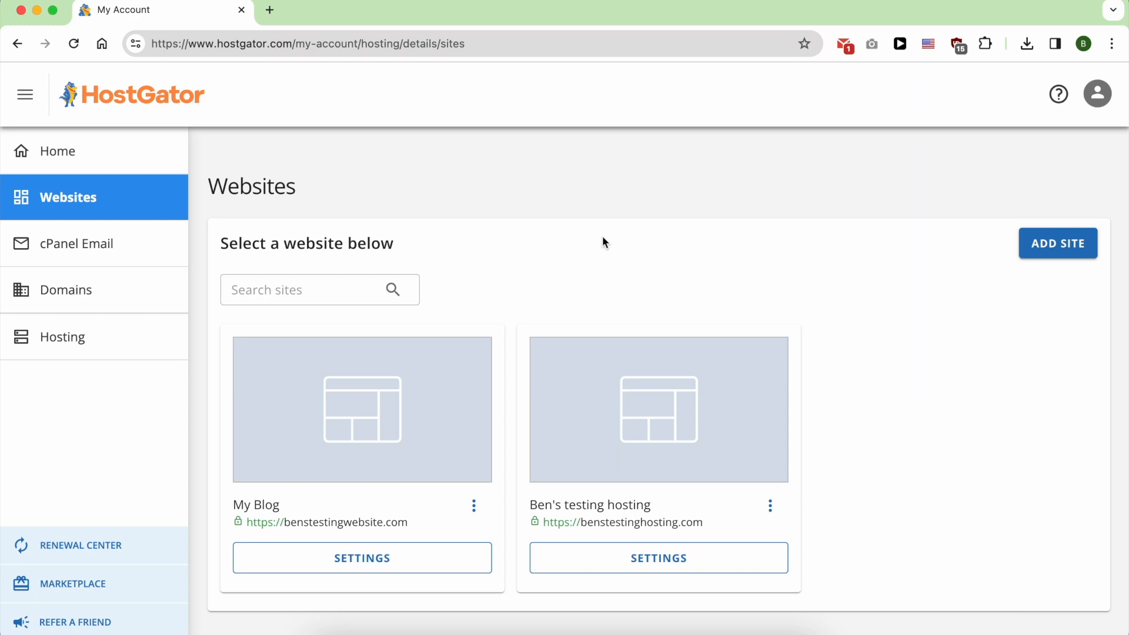
Step: Launch cPanel from the advanced settings of the My Blog website
{"action": "left_click", "coordinate": [378, 562]}
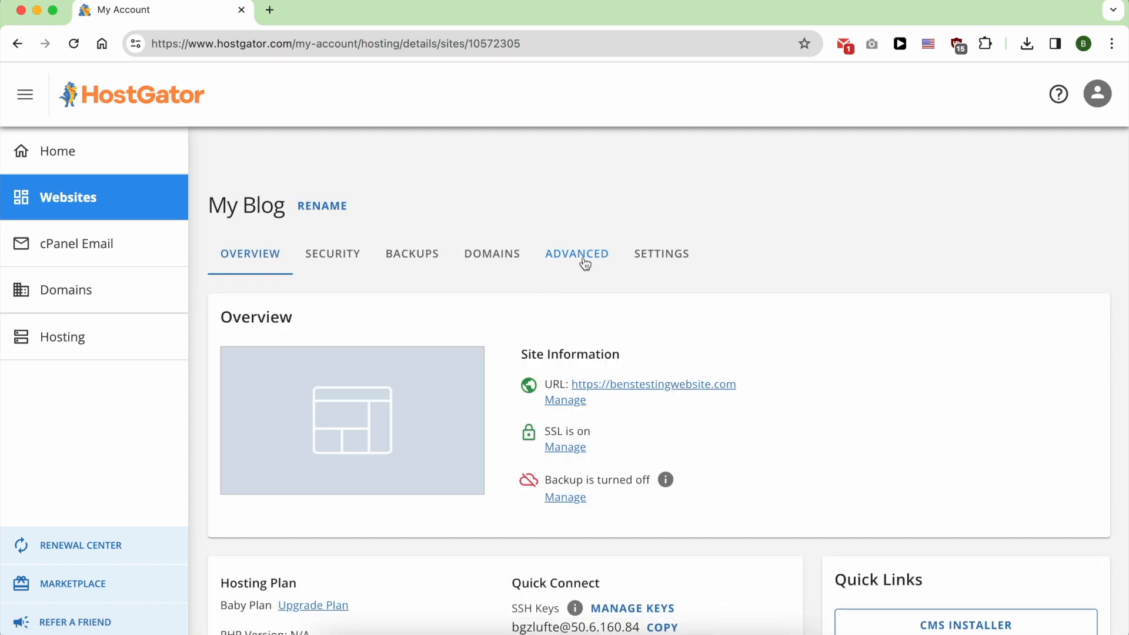
{"action": "left_click", "coordinate": [585, 258]}
{"action": "scroll", "coordinate": [569, 396], "scroll_direction": "down", "scroll_amount": 10}
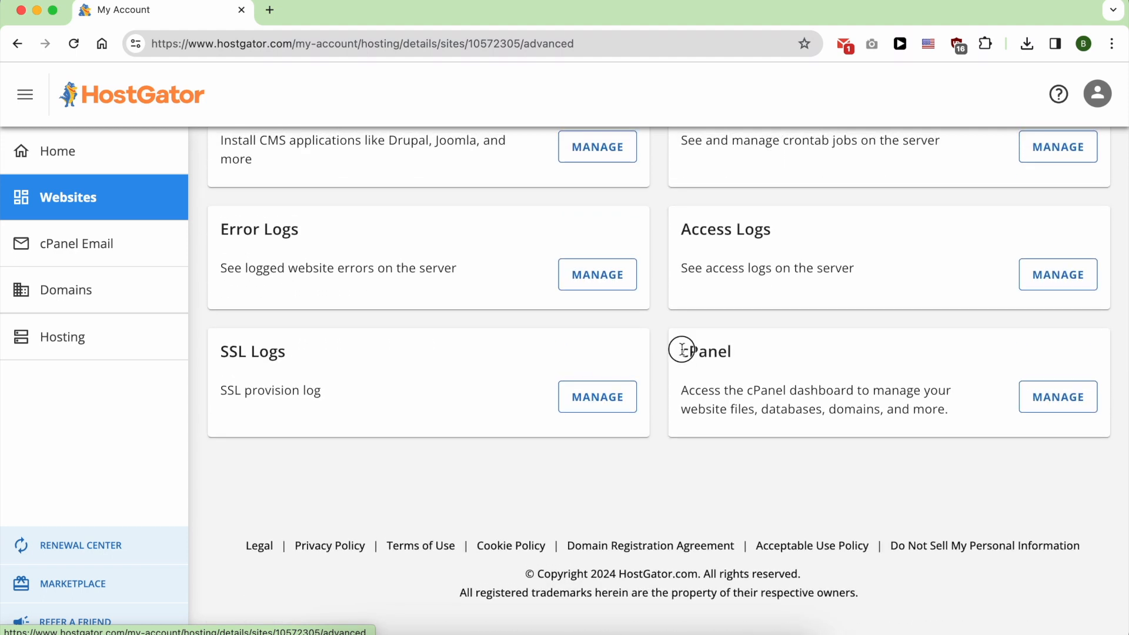
{"action": "left_click_drag", "start_coordinate": [678, 351], "coordinate": [786, 350]}
{"action": "left_click", "coordinate": [787, 350]}
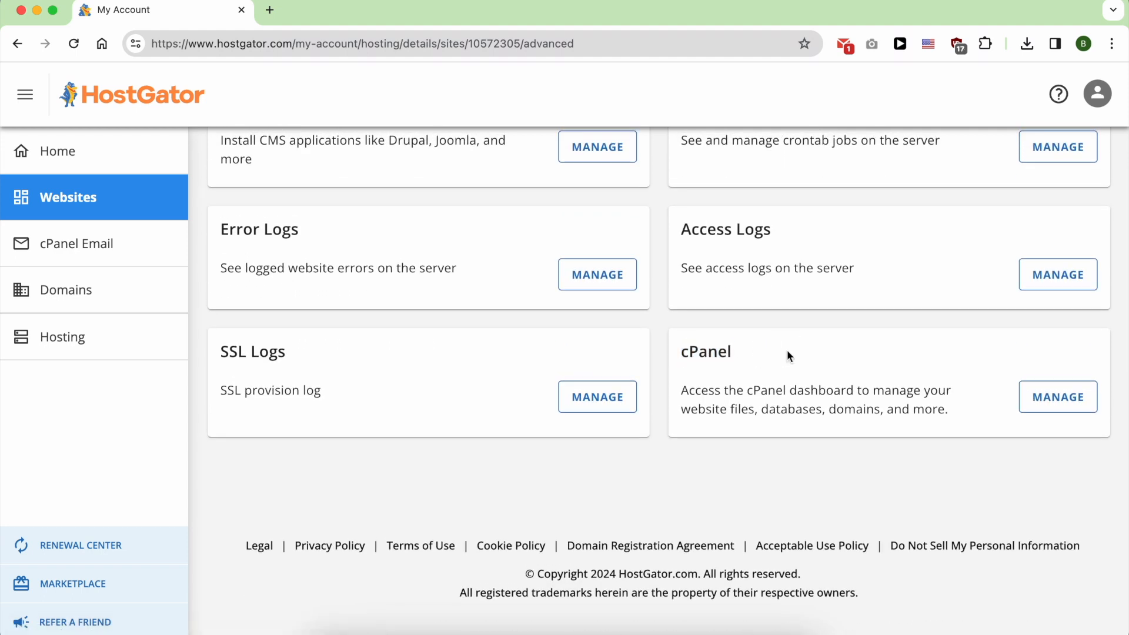
{"action": "left_click", "coordinate": [1069, 407]}
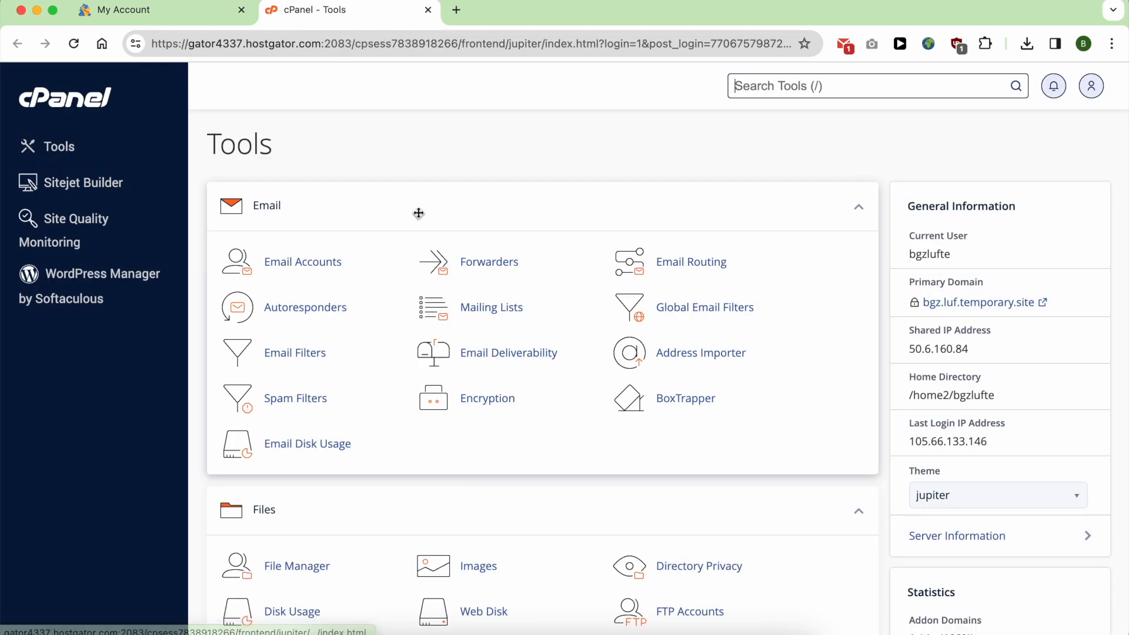
Step: Open WordPress Manager by Softaculous and start a new WordPress installation
{"action": "scroll", "coordinate": [417, 214], "scroll_direction": "down", "scroll_amount": 9}
{"action": "scroll", "coordinate": [420, 214], "scroll_direction": "down", "scroll_amount": 12}
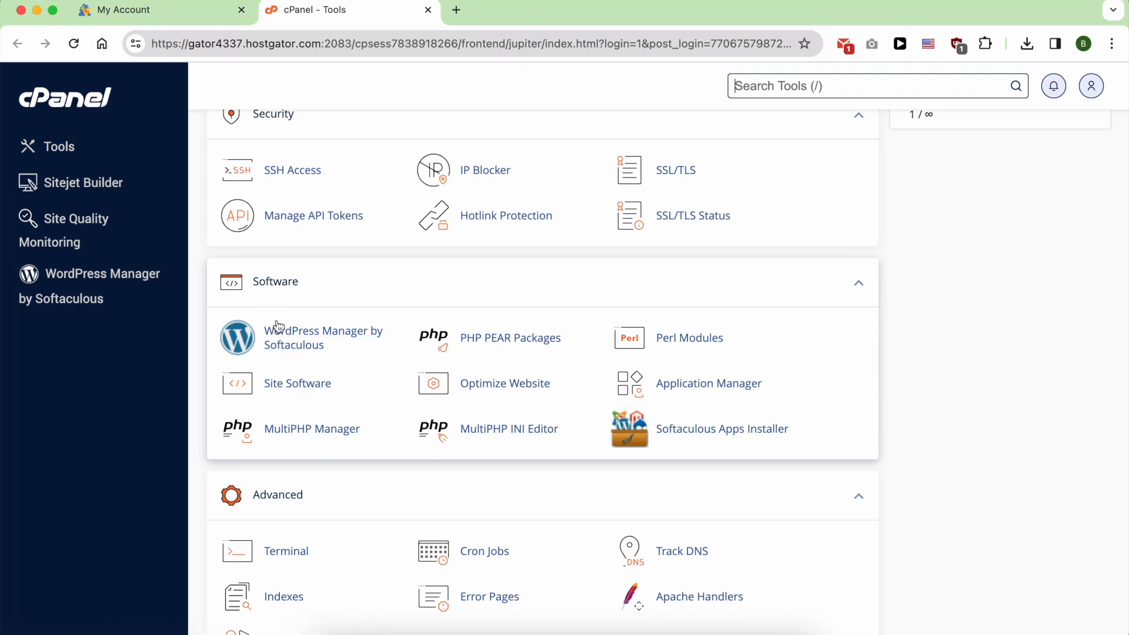
{"action": "left_click", "coordinate": [283, 340]}
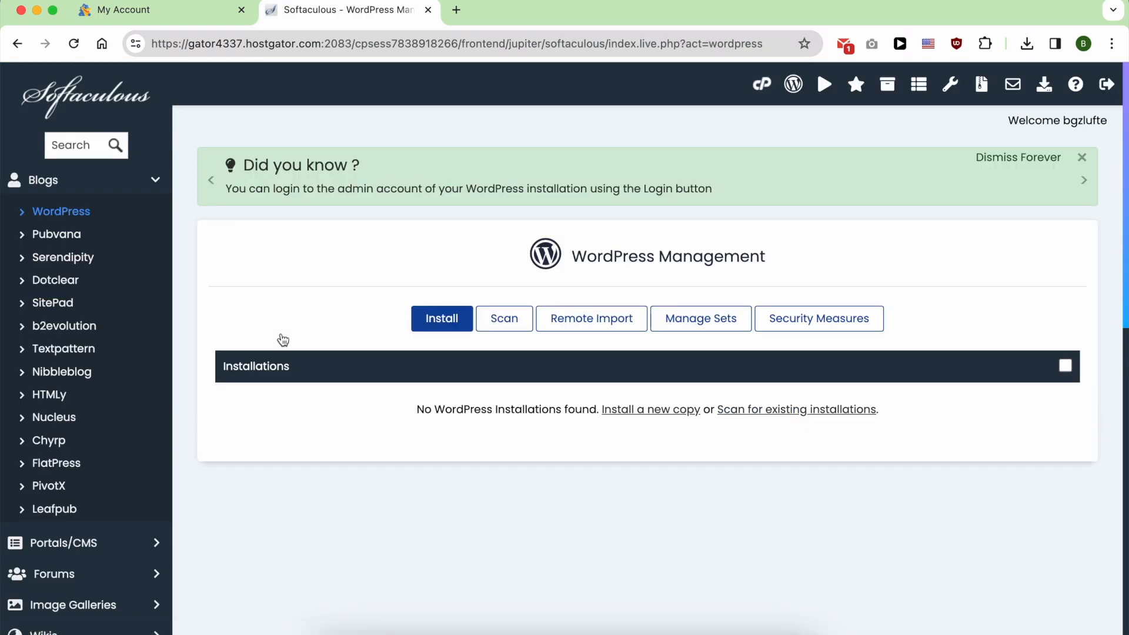
{"action": "left_click", "coordinate": [440, 325]}
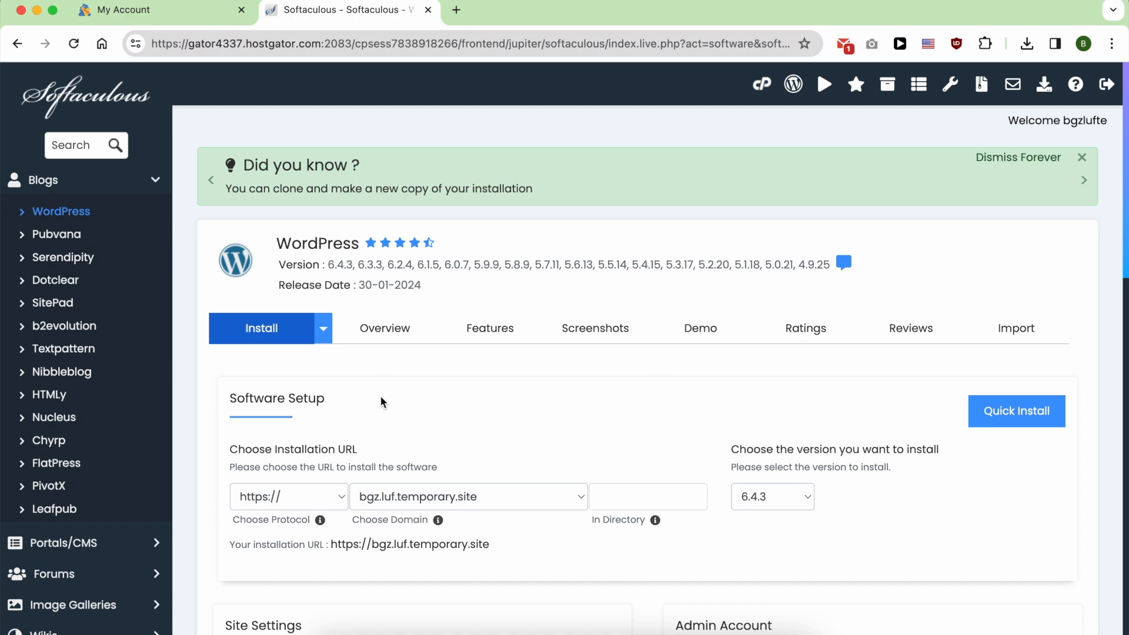
{"action": "left_click", "coordinate": [290, 505]}
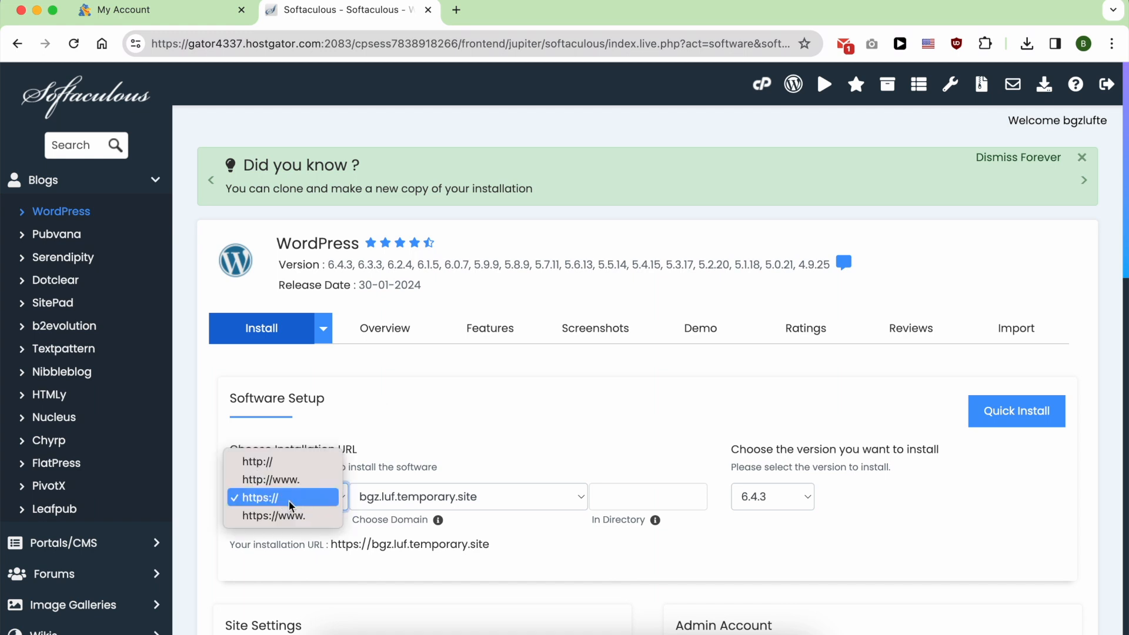
{"action": "left_click", "coordinate": [275, 507]}
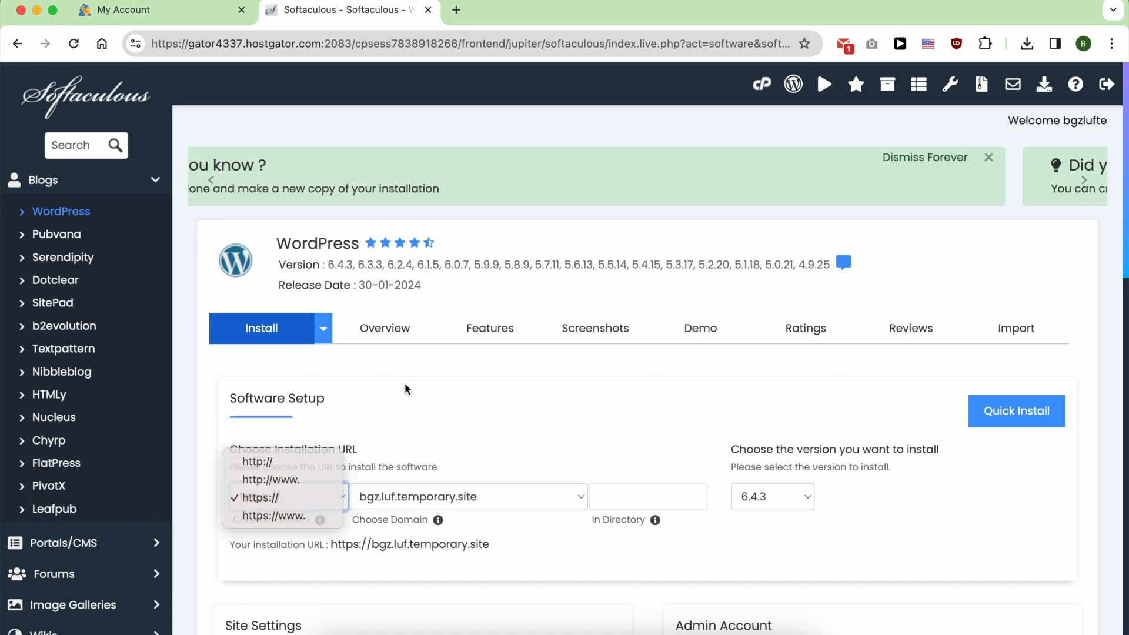
{"action": "left_click", "coordinate": [465, 497]}
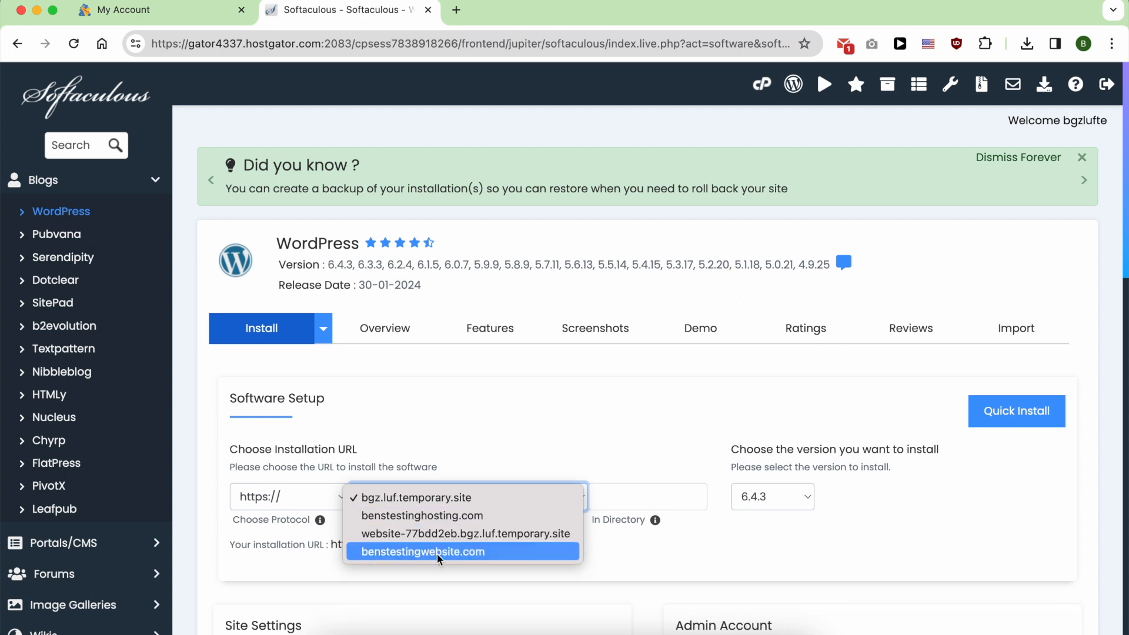
{"action": "left_click", "coordinate": [438, 553]}
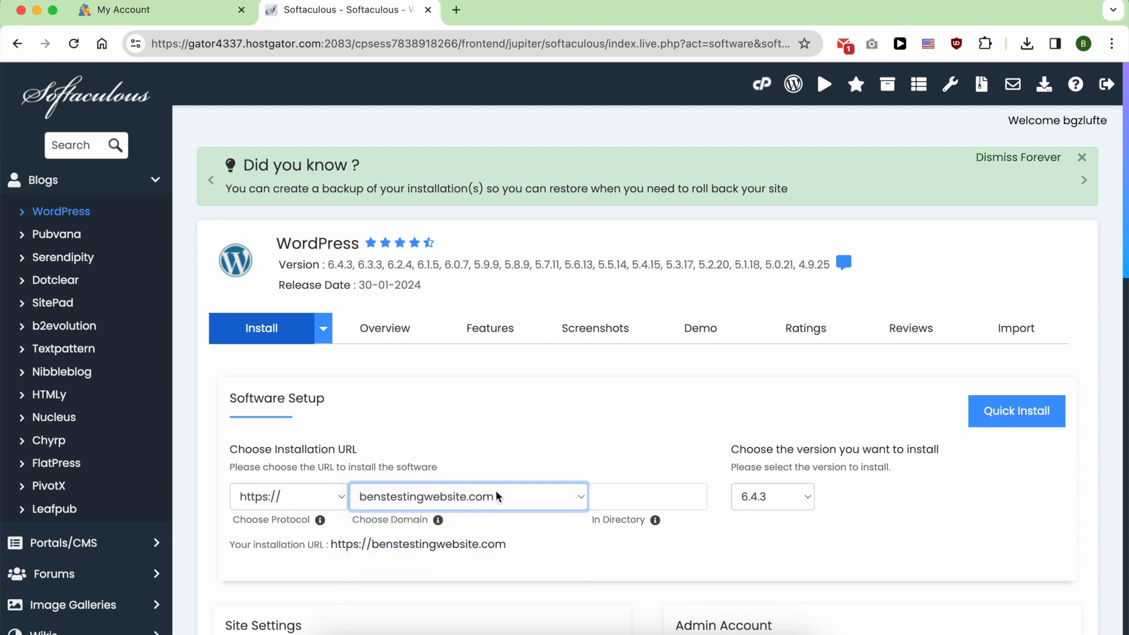
{"action": "left_click", "coordinate": [799, 498]}
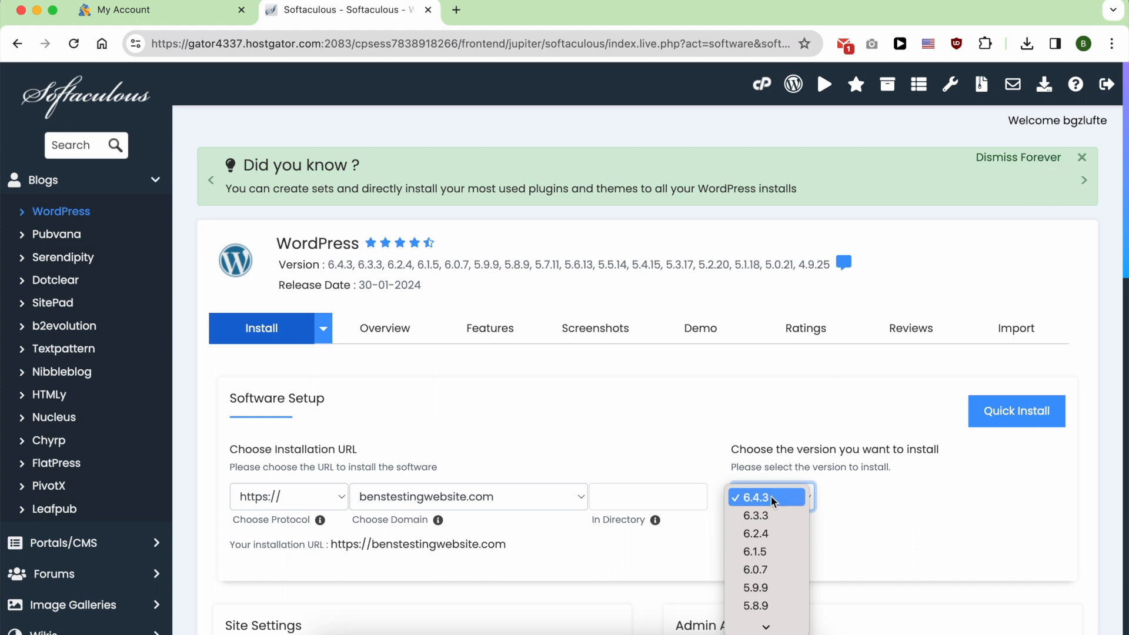
{"action": "left_click", "coordinate": [897, 484]}
Step: Keep the default site name and description, and replace the admin username with the site owner's first name
{"action": "scroll", "coordinate": [552, 449], "scroll_direction": "down", "scroll_amount": 6}
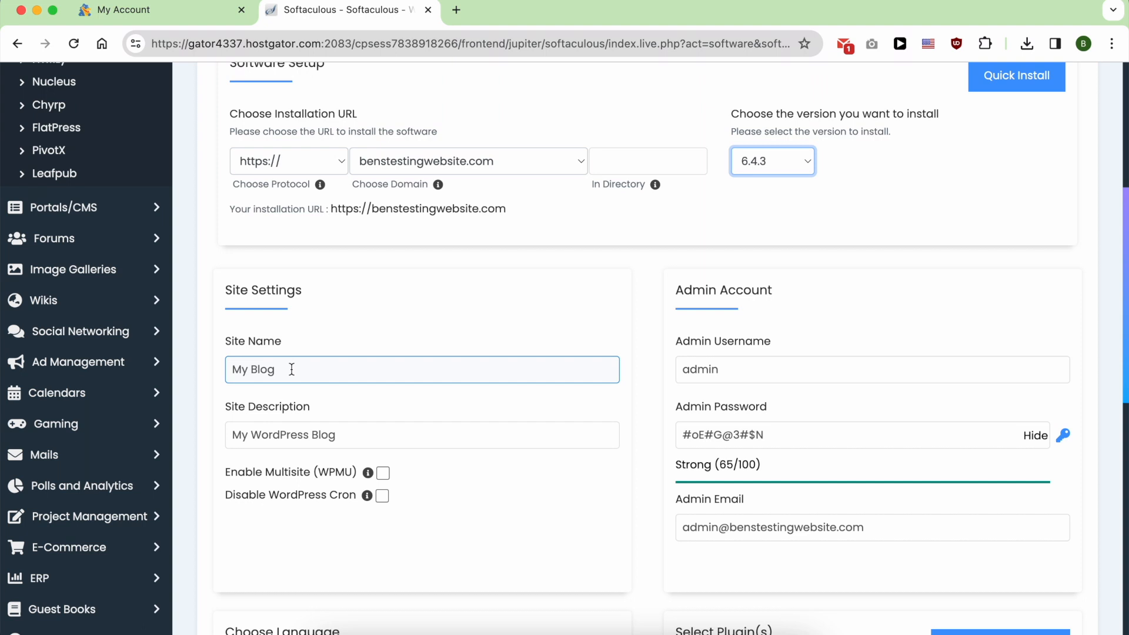
{"action": "triple_click", "coordinate": [292, 369]}
{"action": "triple_click", "coordinate": [323, 434]}
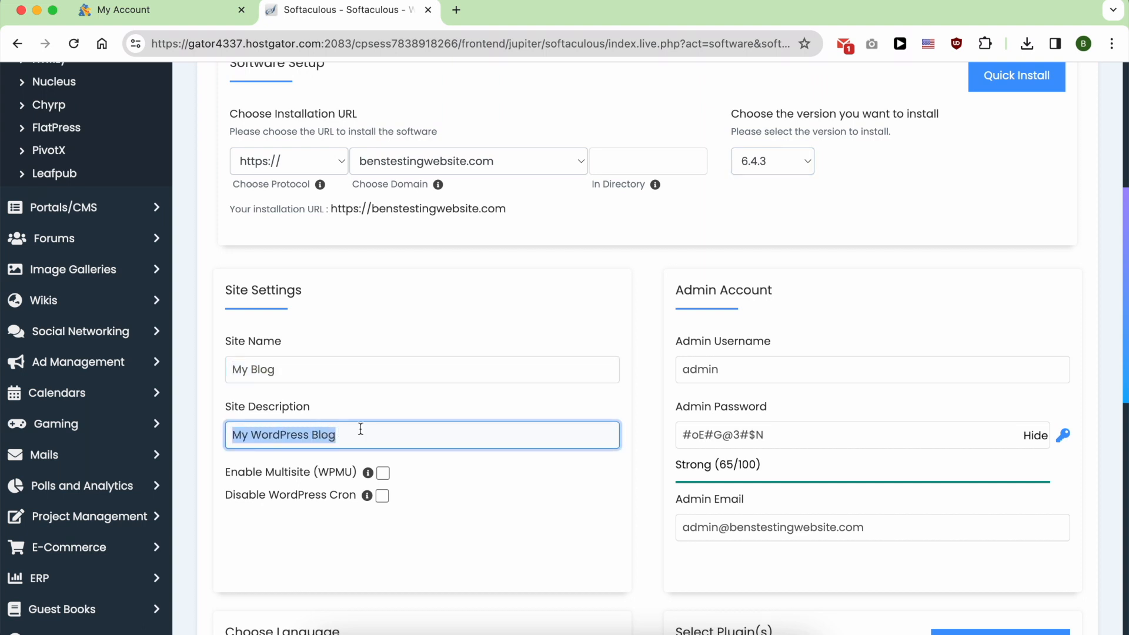
{"action": "left_click", "coordinate": [757, 366]}
{"action": "triple_click", "coordinate": [752, 365]}
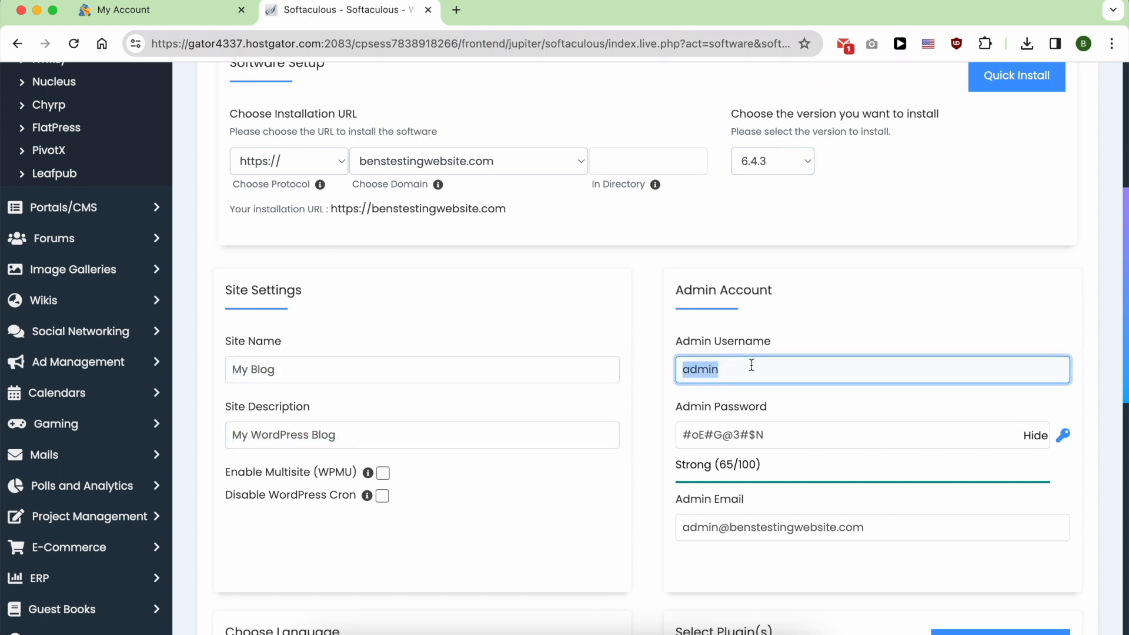
{"action": "type", "text": "Ben"}
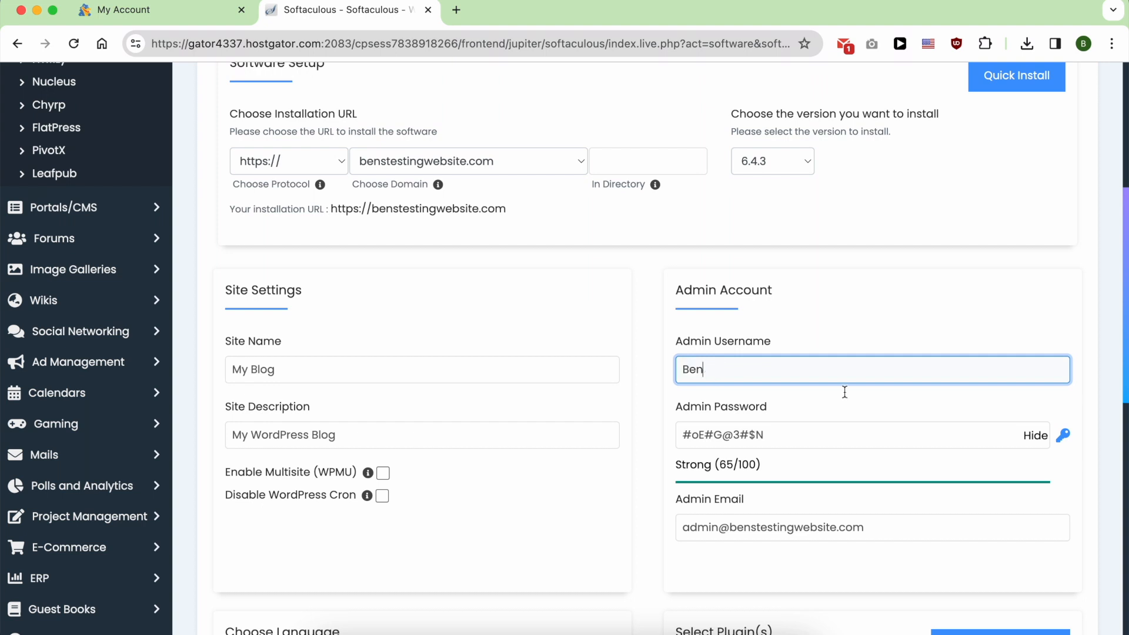
Step: Enter a new admin password and personalize the admin email address for the WordPress account
{"action": "left_click", "coordinate": [1032, 438]}
{"action": "double_click", "coordinate": [907, 434]}
{"action": "type", "text": "•••••••••••••"}
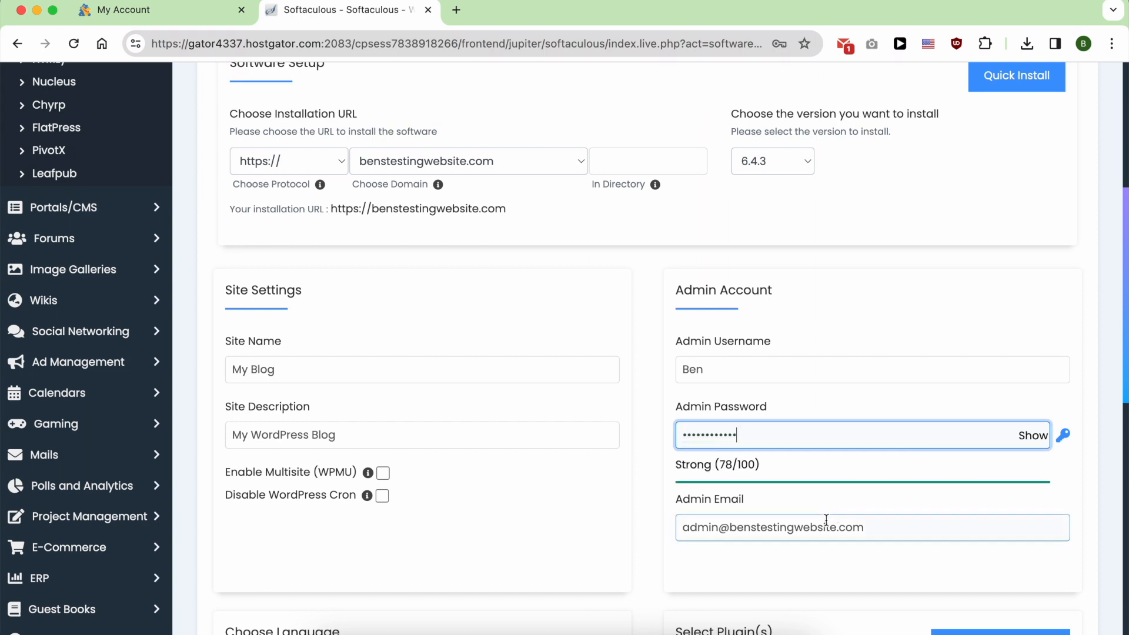
{"action": "triple_click", "coordinate": [826, 520]}
{"action": "double_click", "coordinate": [706, 528]}
{"action": "type", "text": "ben"}
Step: Check the available site languages and keep English selected
{"action": "scroll", "coordinate": [557, 458], "scroll_direction": "down", "scroll_amount": 10}
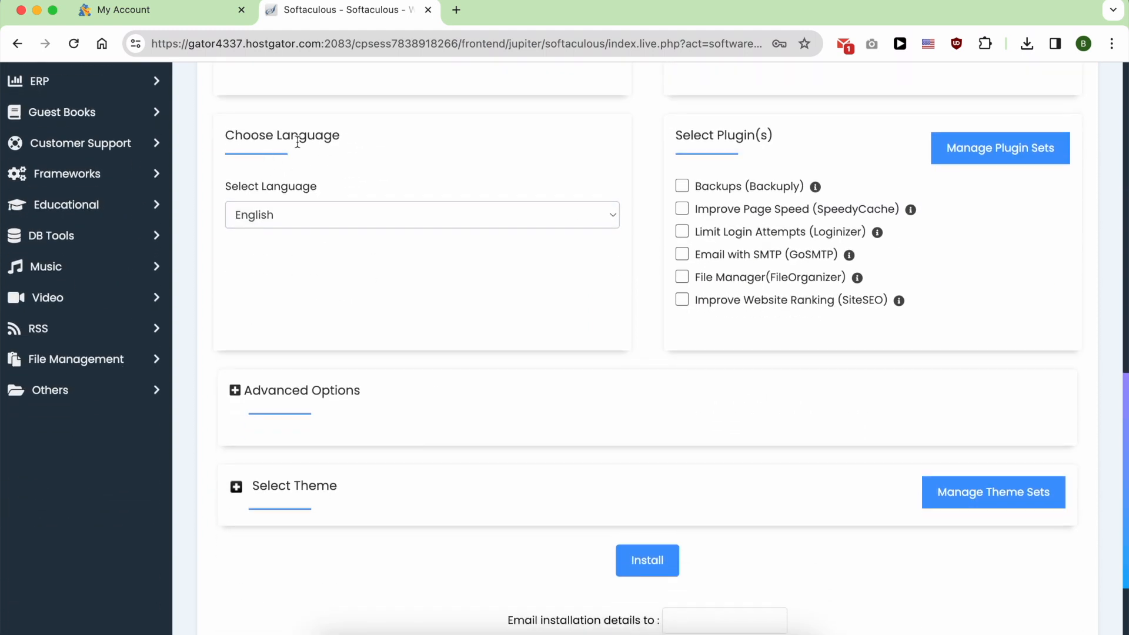
{"action": "left_click", "coordinate": [322, 219]}
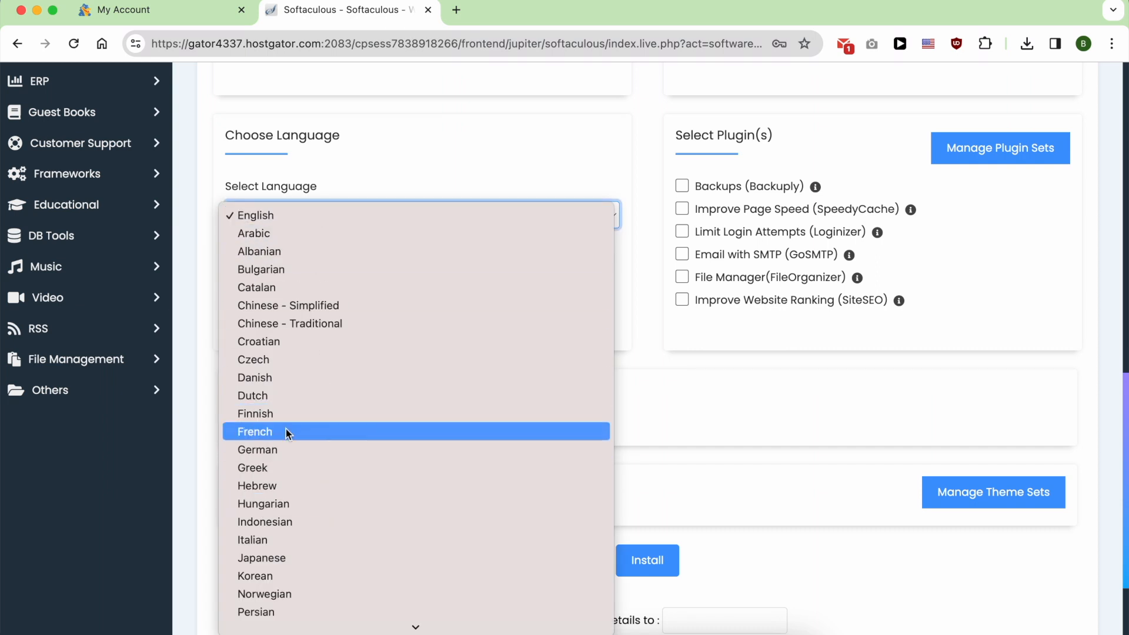
{"action": "left_click", "coordinate": [381, 170]}
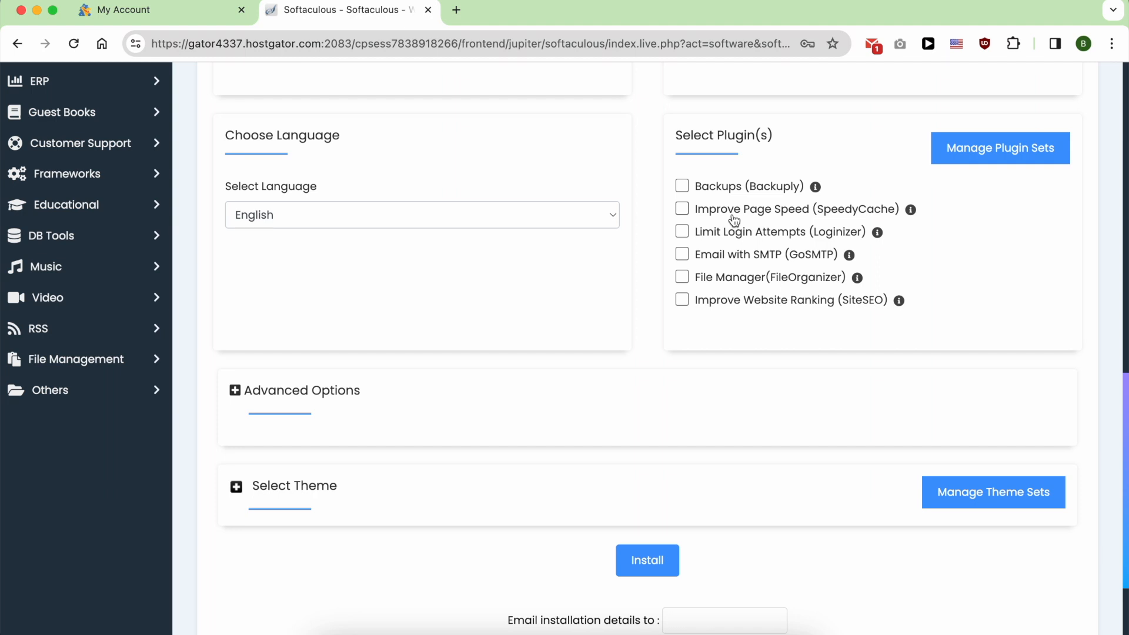
Step: Expand the advanced installation options and examine the database name and table prefix
{"action": "left_click", "coordinate": [298, 391]}
{"action": "scroll", "coordinate": [377, 386], "scroll_direction": "down", "scroll_amount": 3}
{"action": "left_click_drag", "start_coordinate": [371, 298], "coordinate": [302, 297]}
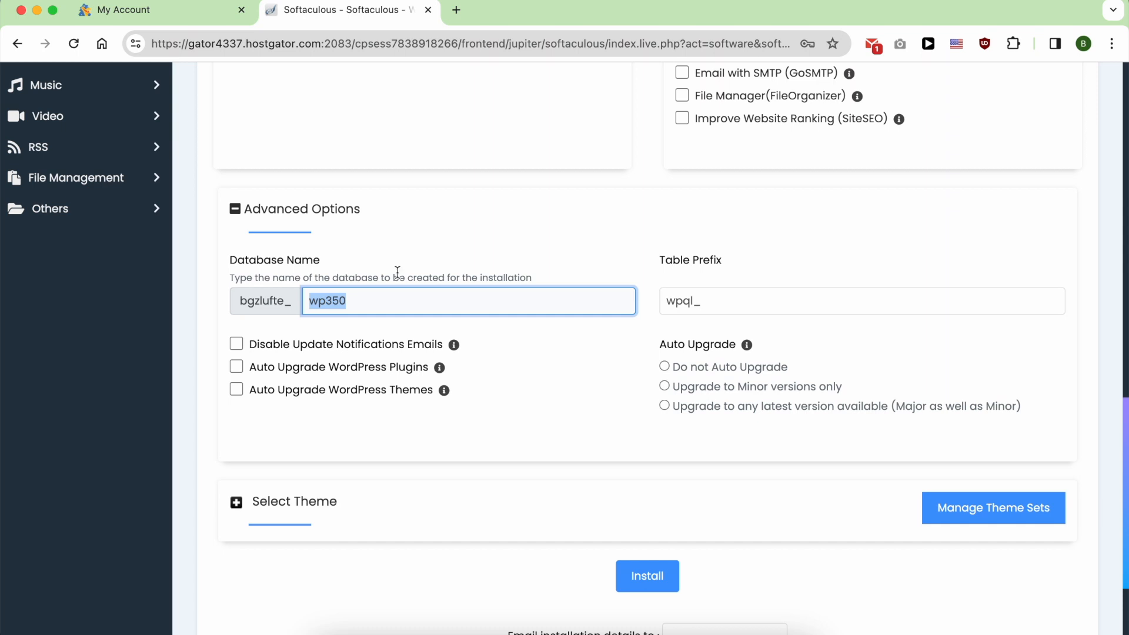
{"action": "left_click_drag", "start_coordinate": [709, 305], "coordinate": [622, 298]}
{"action": "left_click", "coordinate": [562, 258]}
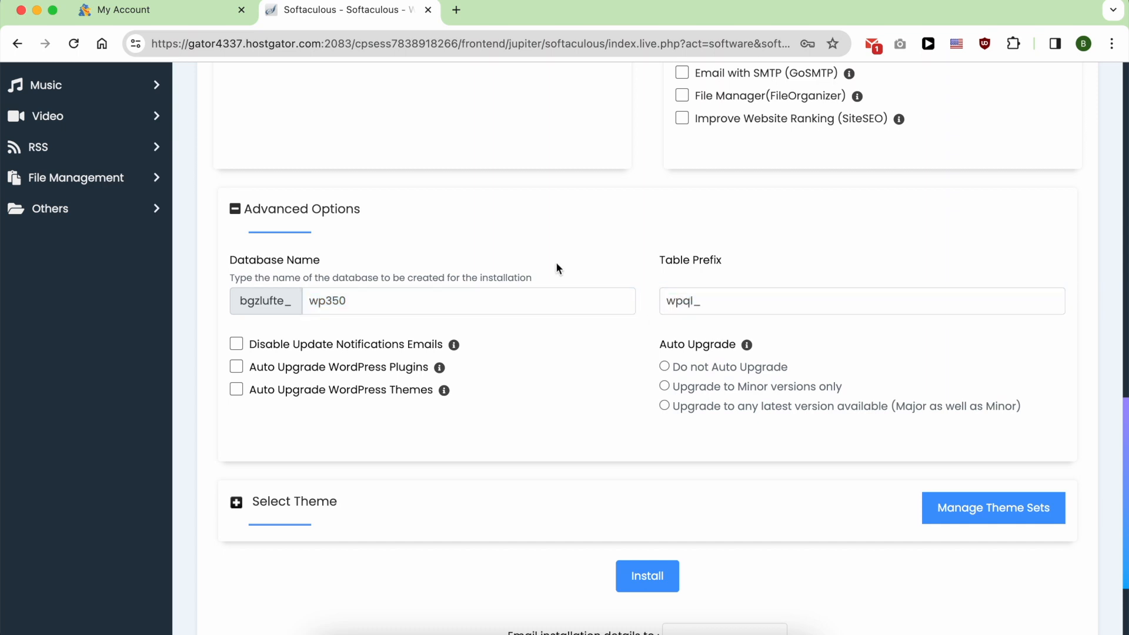
{"action": "left_click", "coordinate": [496, 303]}
{"action": "left_click", "coordinate": [498, 328]}
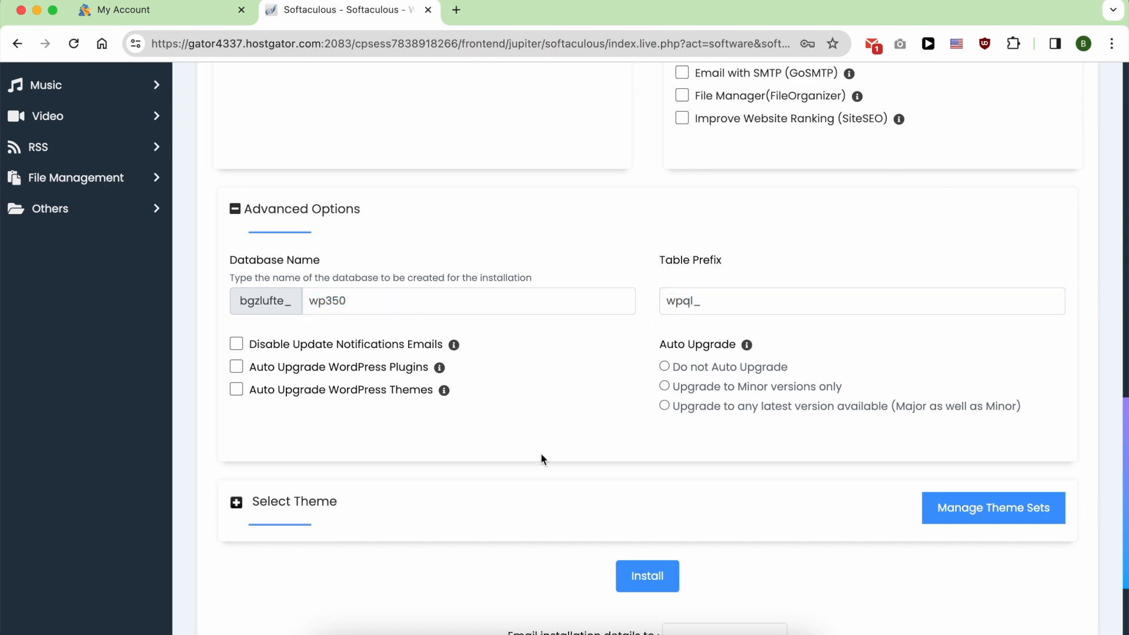
Step: Install WordPress without saving the password in the browser, and open the benstestingwebsite.com site
{"action": "left_click", "coordinate": [644, 592]}
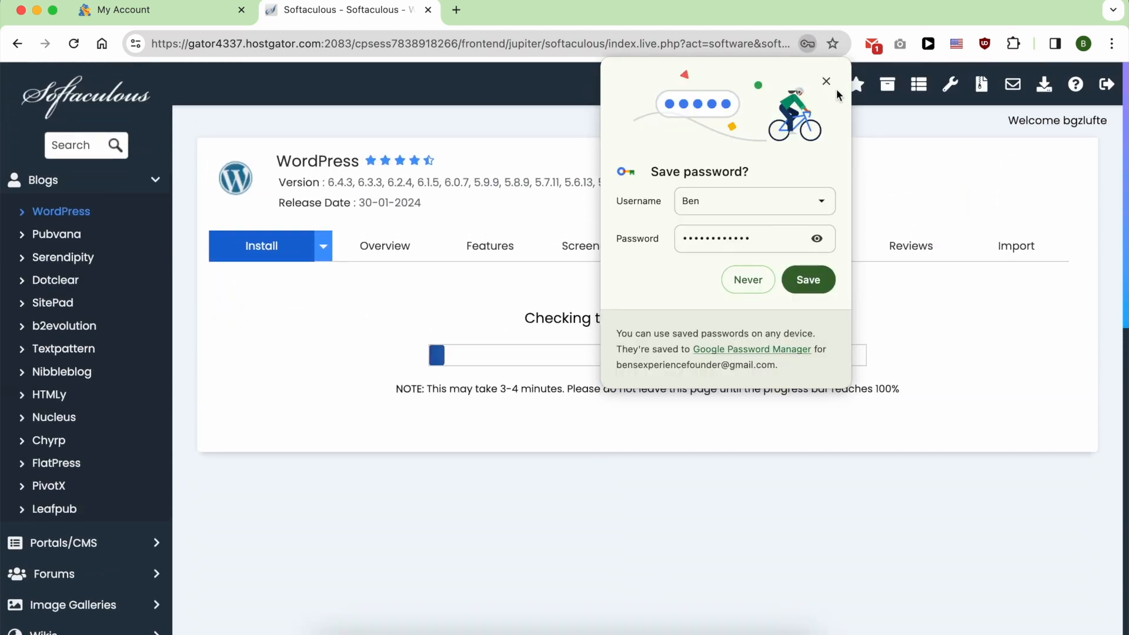
{"action": "left_click", "coordinate": [826, 82]}
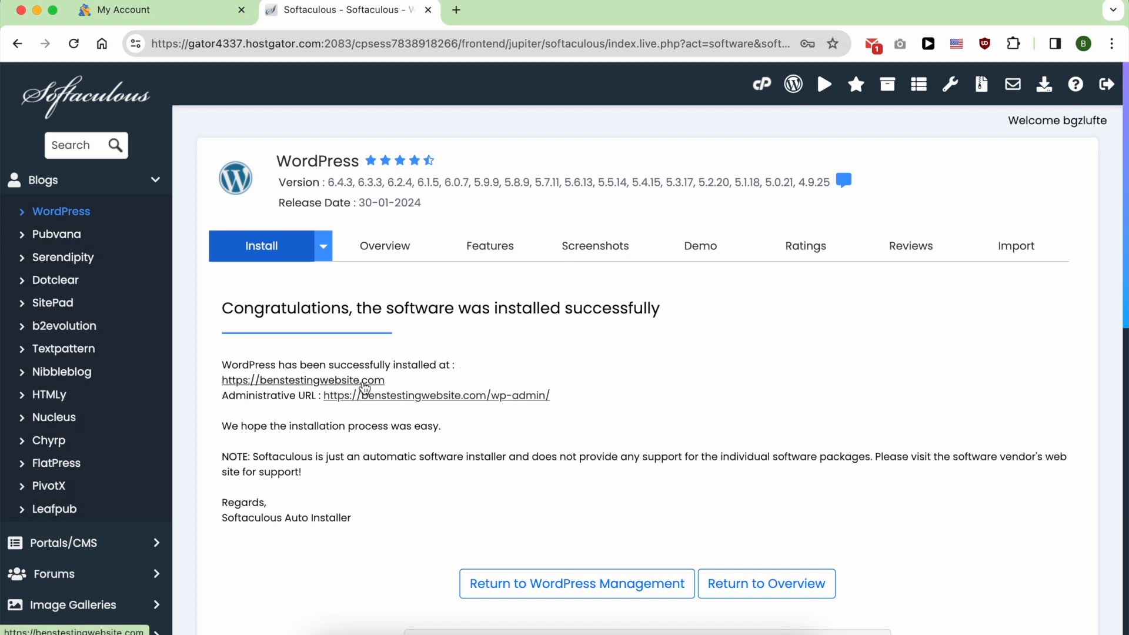
{"action": "left_click", "coordinate": [364, 386]}
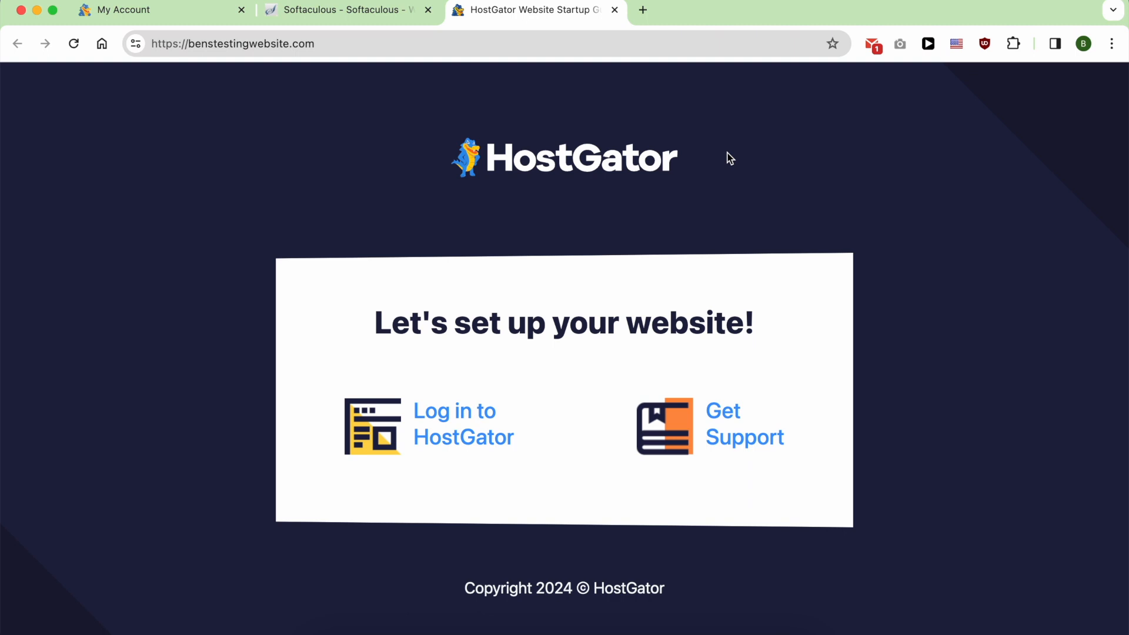
Step: Open the wp-admin login page of benstestingwebsite.com and log in with the prefilled credentials
{"action": "left_click", "coordinate": [589, 43]}
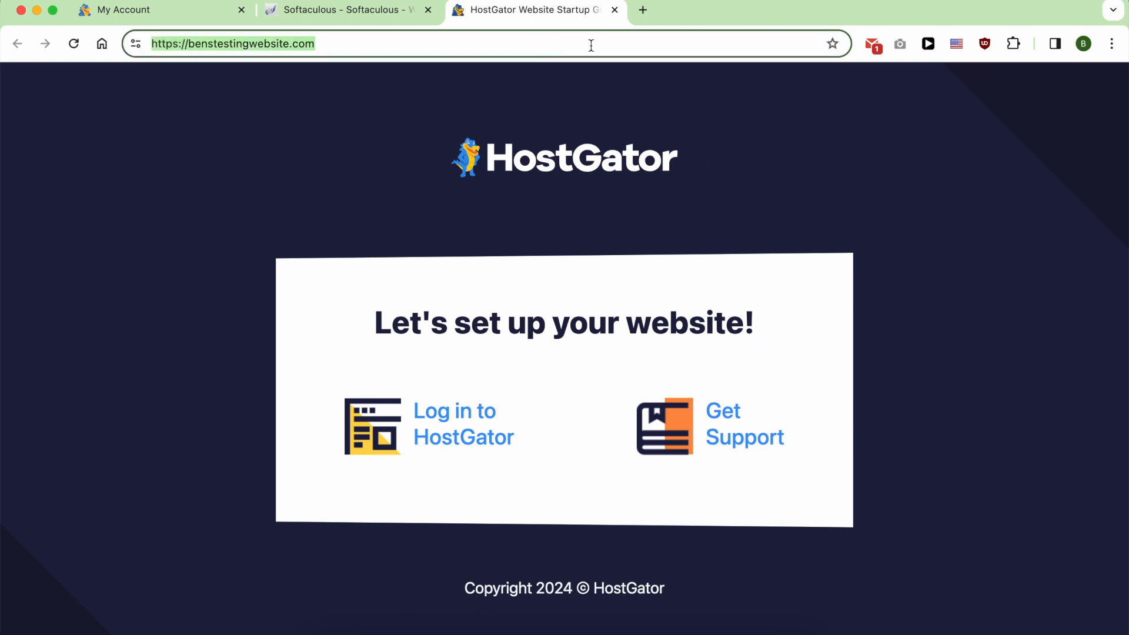
{"action": "left_click", "coordinate": [594, 44]}
{"action": "type", "text": "/"}
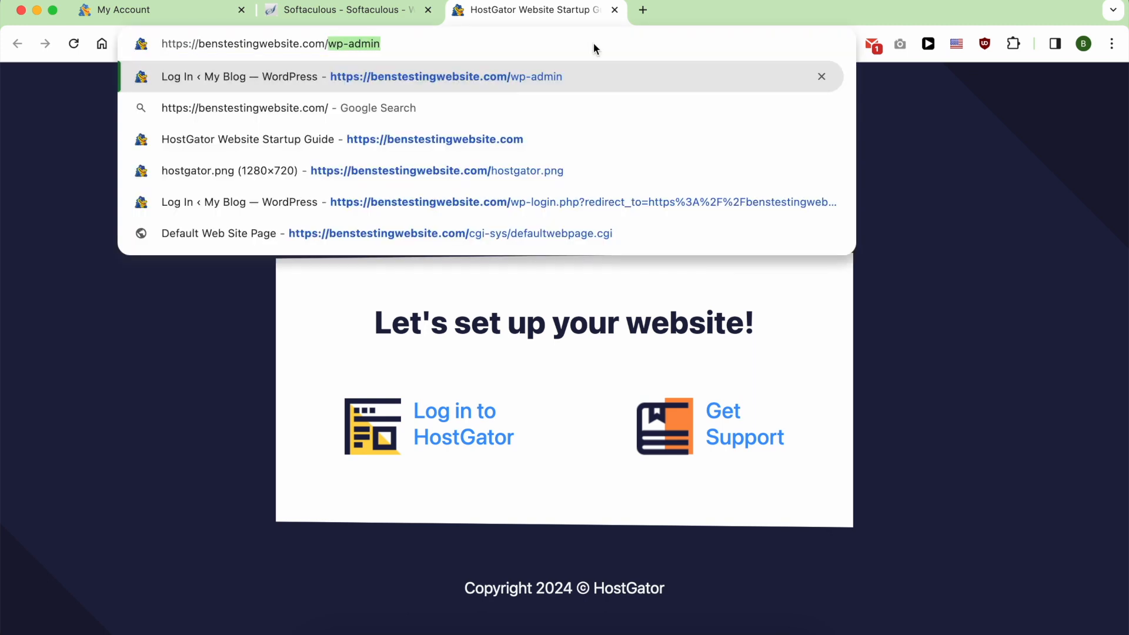
{"action": "key", "text": "Return"}
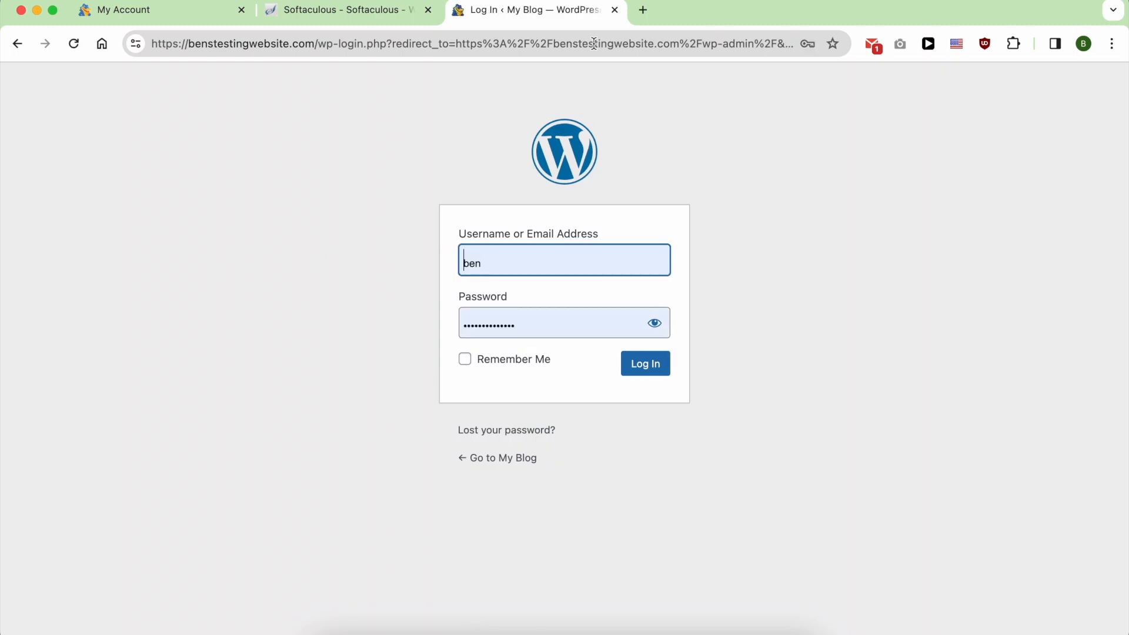
{"action": "left_click", "coordinate": [533, 366]}
{"action": "left_click", "coordinate": [630, 372]}
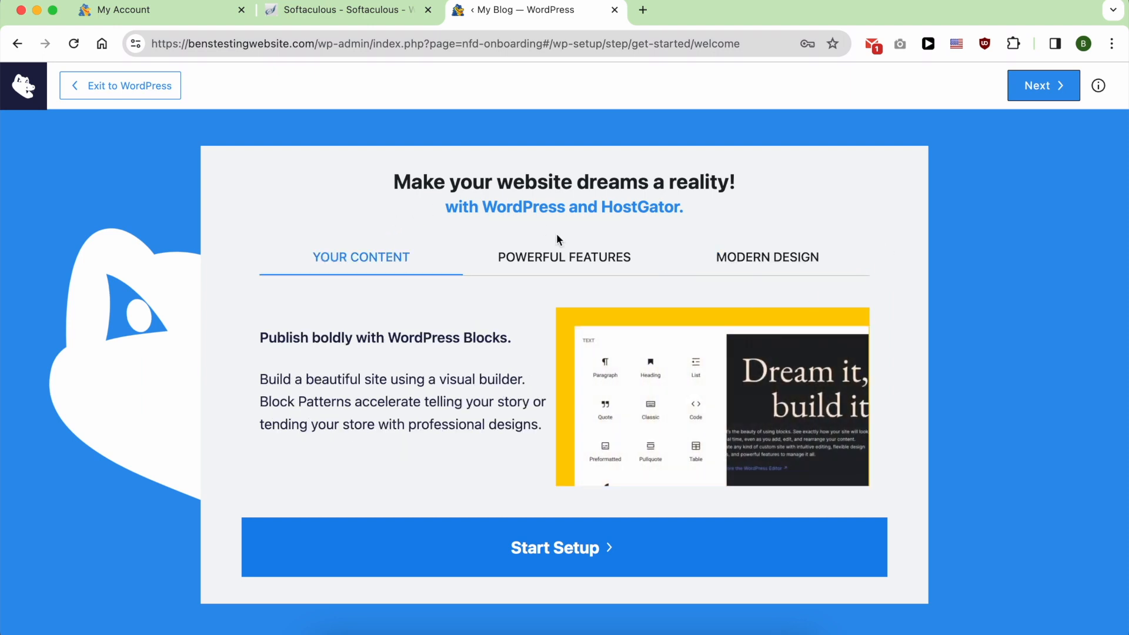
Step: View the Powerful Features overview and exit the HostGator onboarding to WordPress without finishing it
{"action": "left_click", "coordinate": [530, 267]}
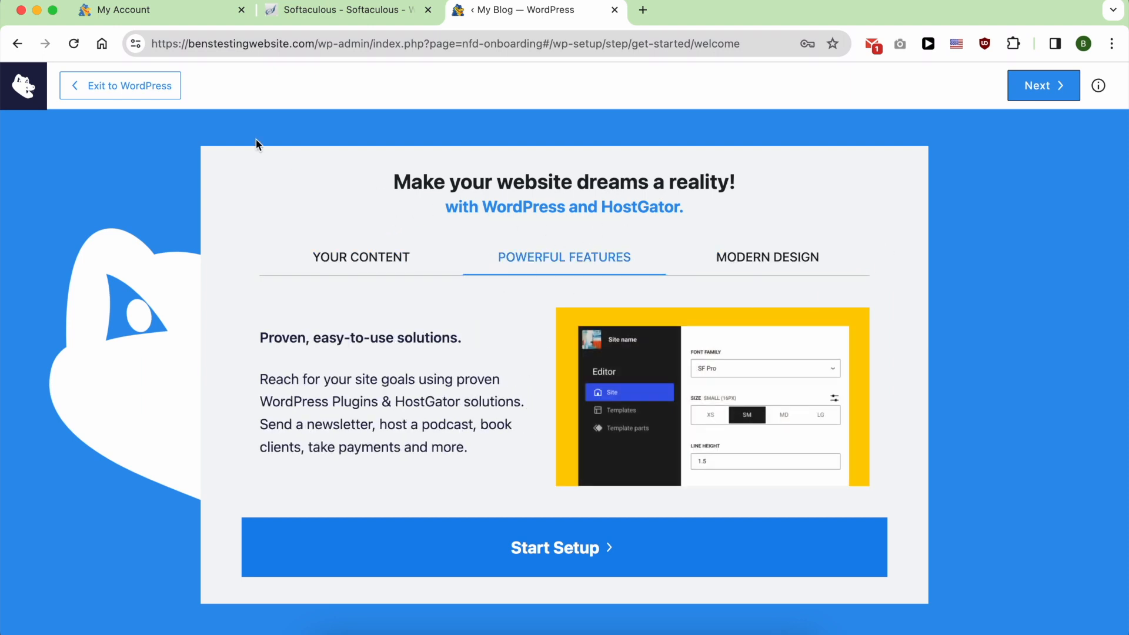
{"action": "left_click", "coordinate": [109, 95]}
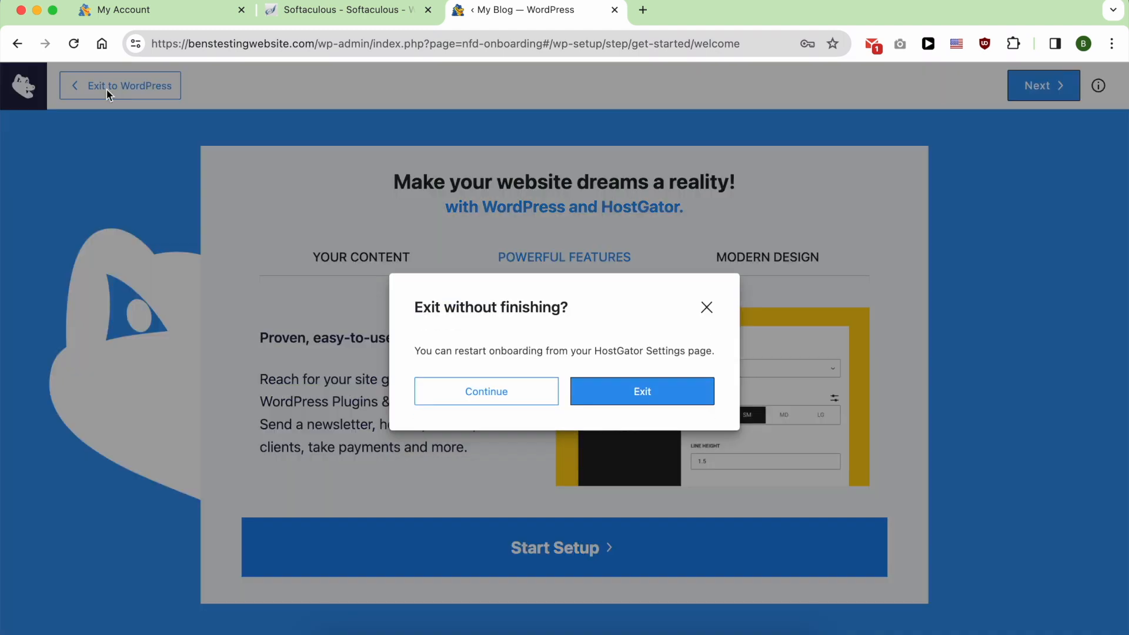
{"action": "left_click", "coordinate": [647, 398]}
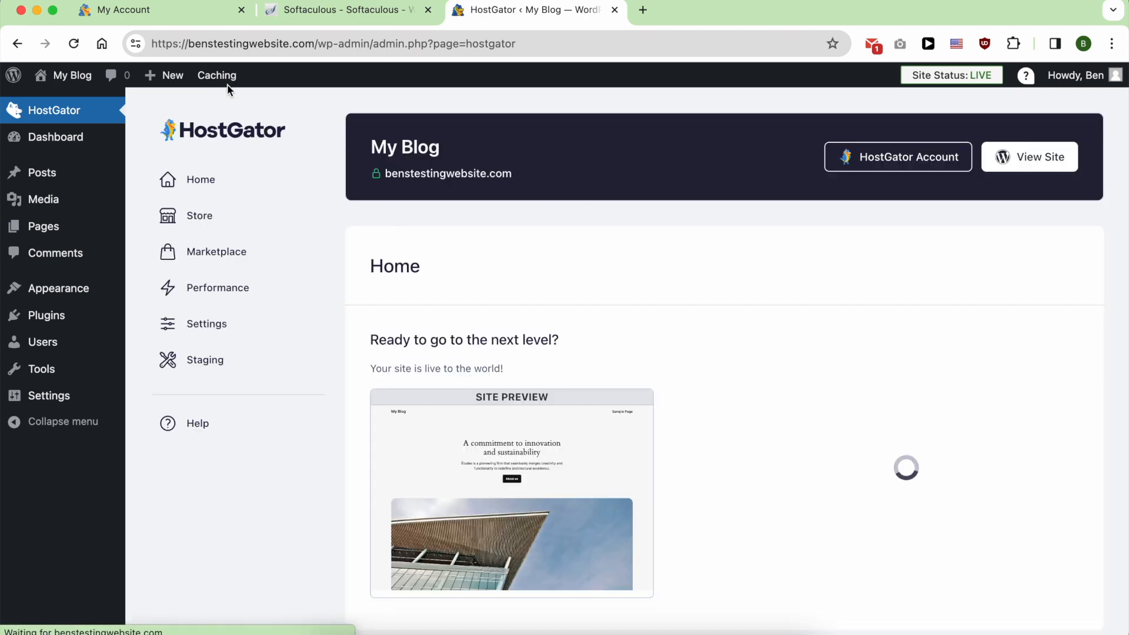
Step: Purge all of the site's cache, and open the live site in a new browser tab and reload it
{"action": "mouse_move", "coordinate": [226, 80]}
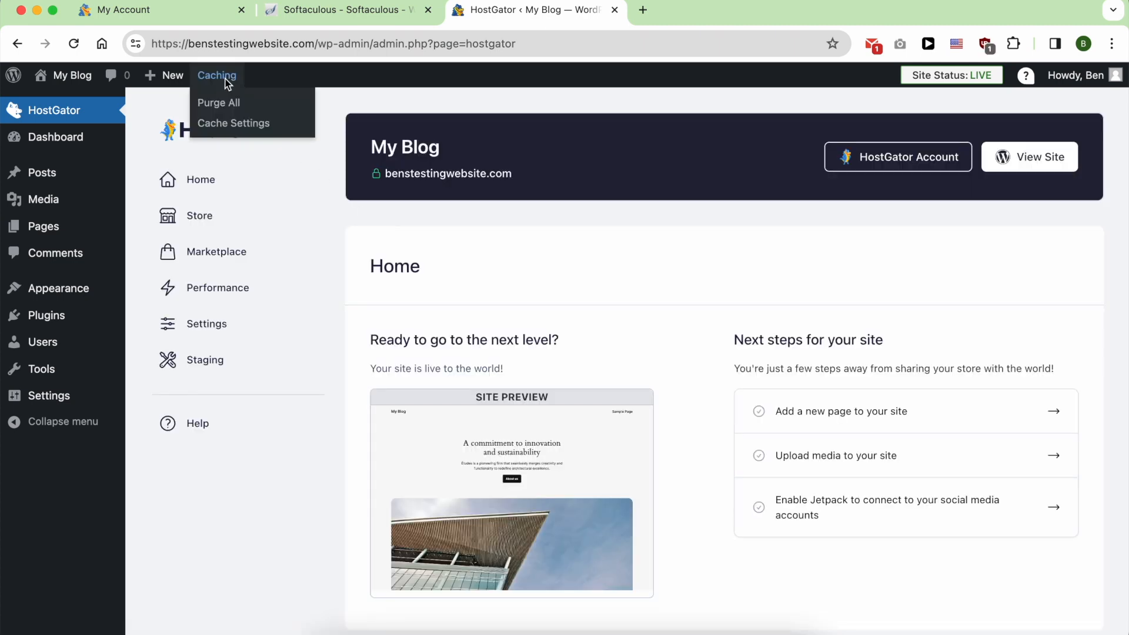
{"action": "left_click", "coordinate": [225, 109]}
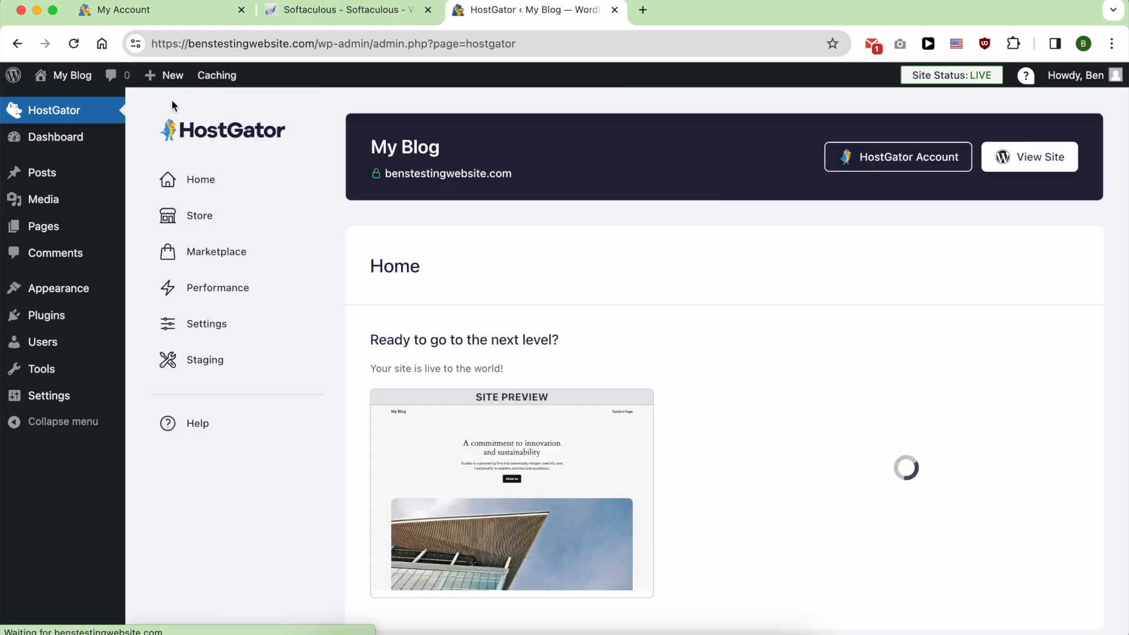
{"action": "mouse_move", "coordinate": [82, 84]}
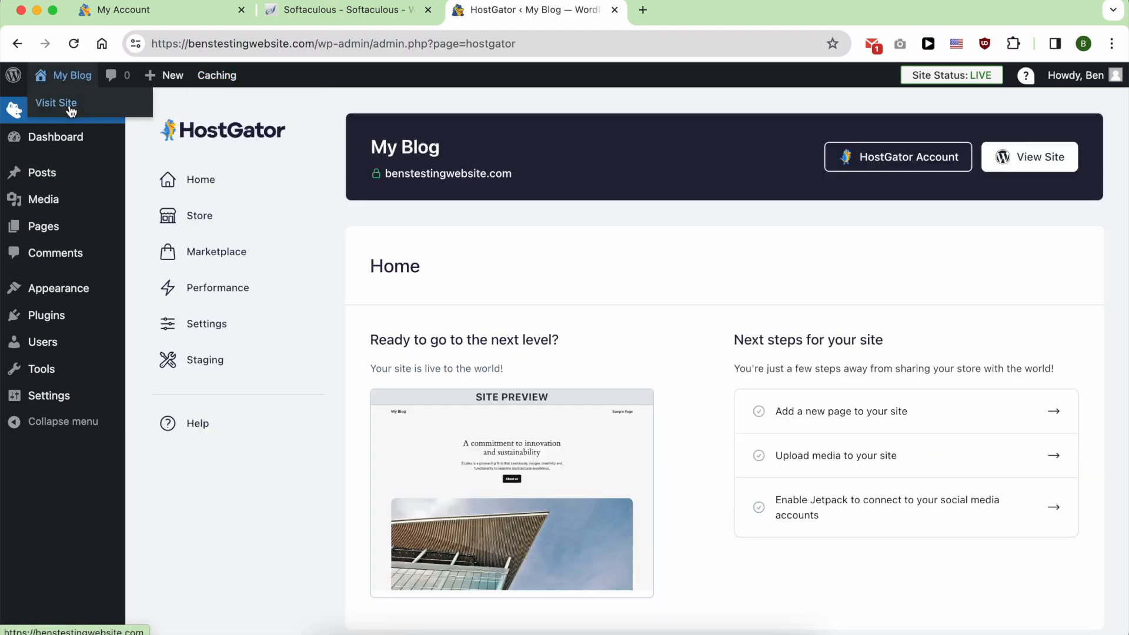
{"action": "left_click", "coordinate": [68, 108], "text": "super"}
{"action": "left_click", "coordinate": [706, 22]}
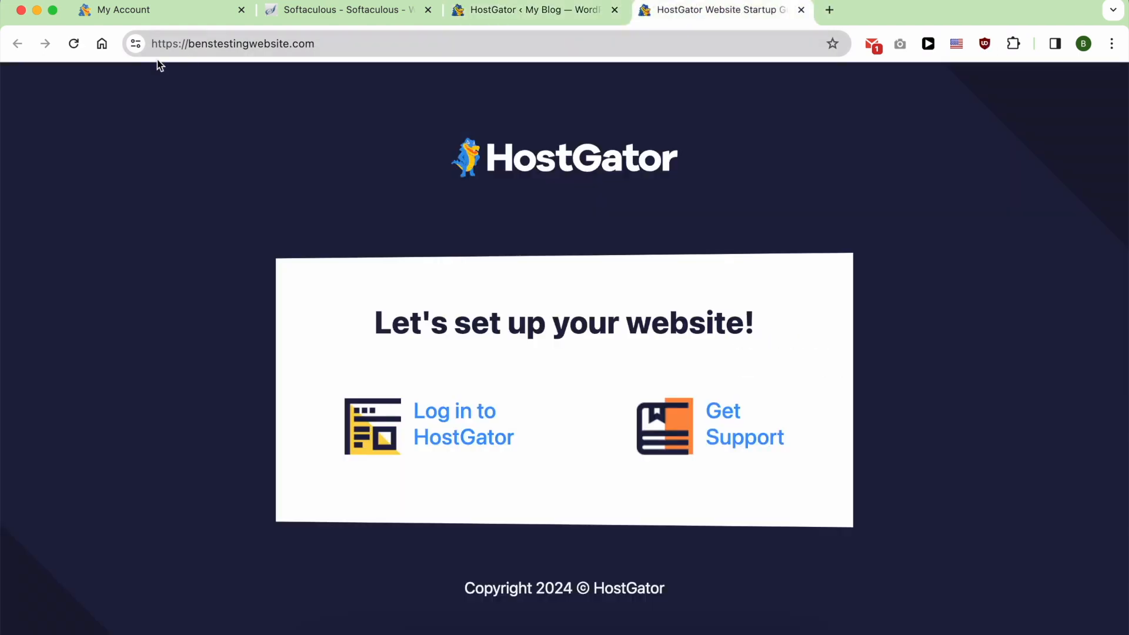
{"action": "left_click", "coordinate": [73, 43]}
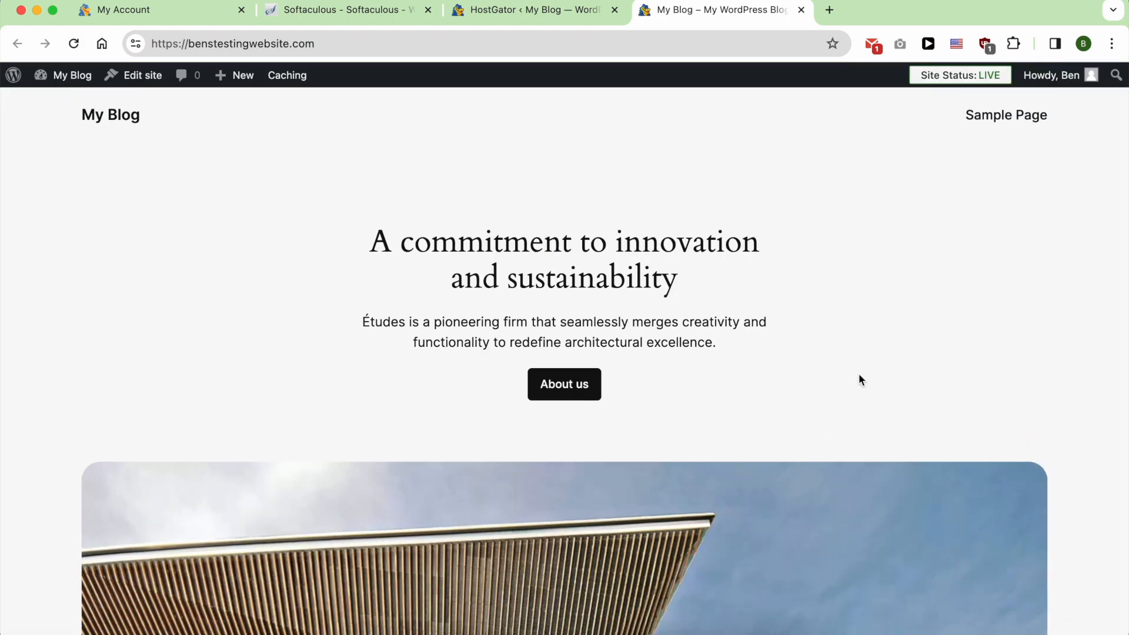